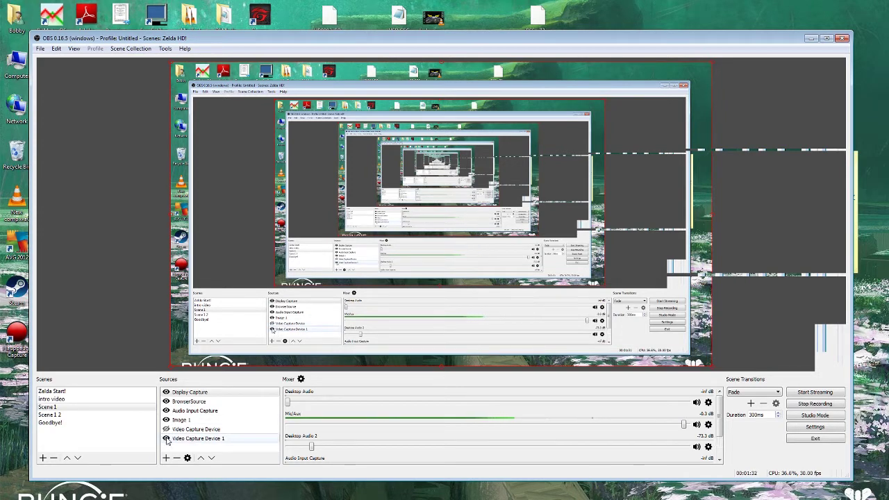
Step: Hide the Video Capture Device 1 source in Scene 1 with its eye icon
click(161, 393)
click(169, 439)
click(166, 438)
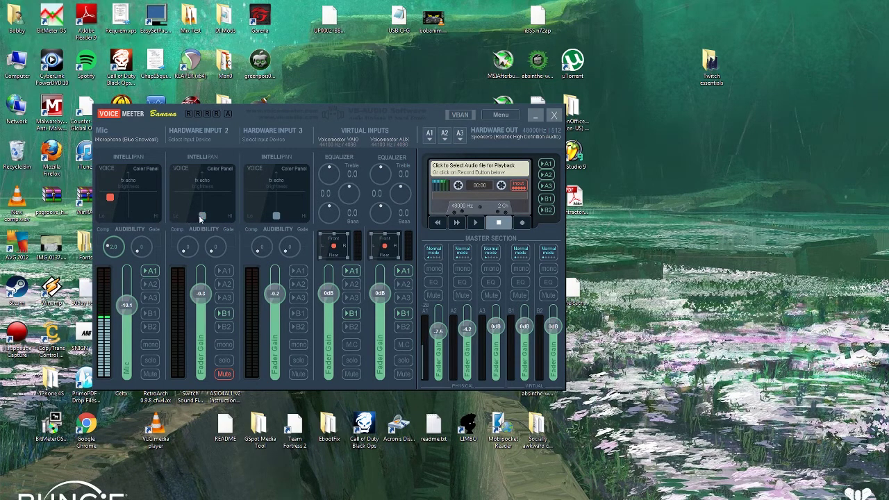
click(127, 214)
drag(112, 250, 112, 264)
drag(113, 252, 108, 247)
drag(129, 216, 111, 200)
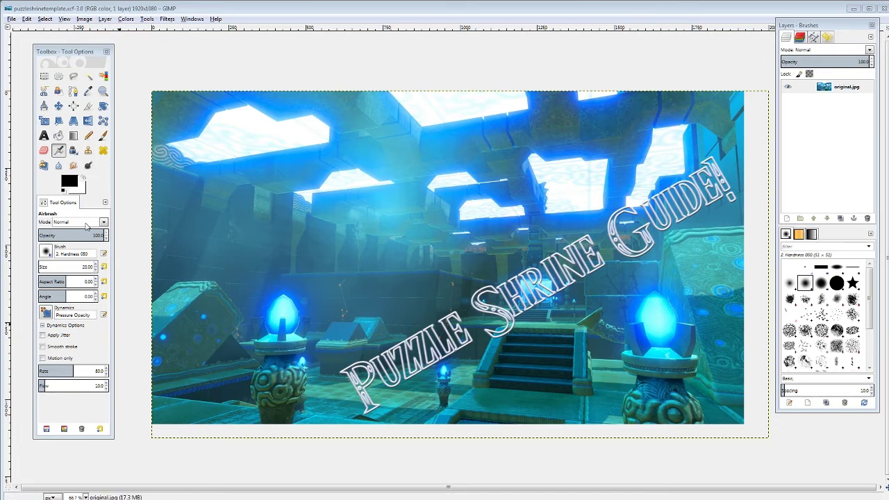
Step: Take the Text tool and set its font to Triforce
click(46, 139)
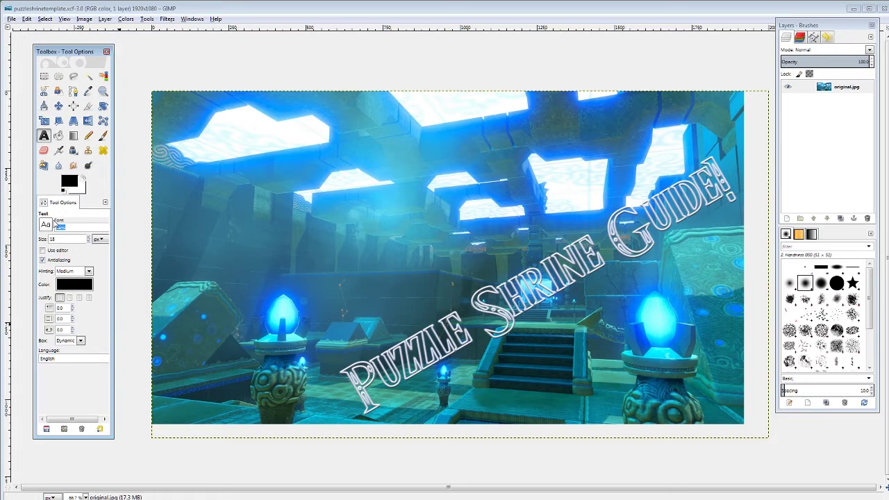
text(Tr)
key(BackSpace)
key(BackSpace)
text(r)
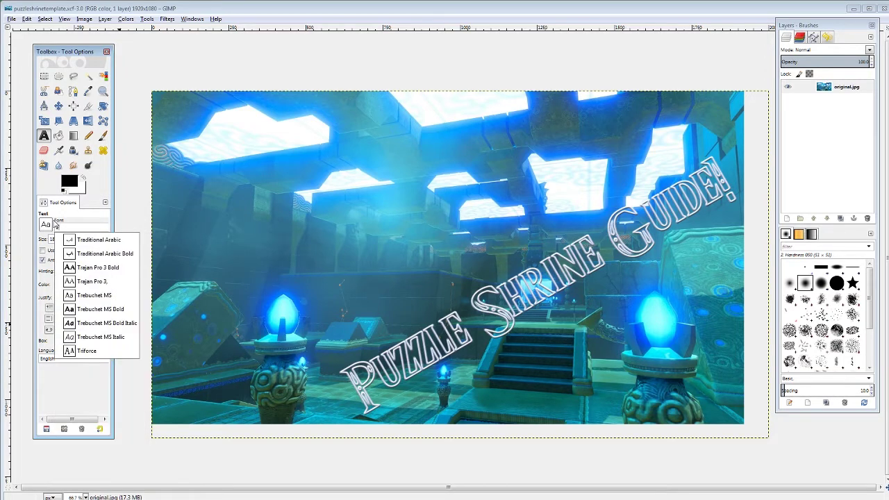
click(85, 351)
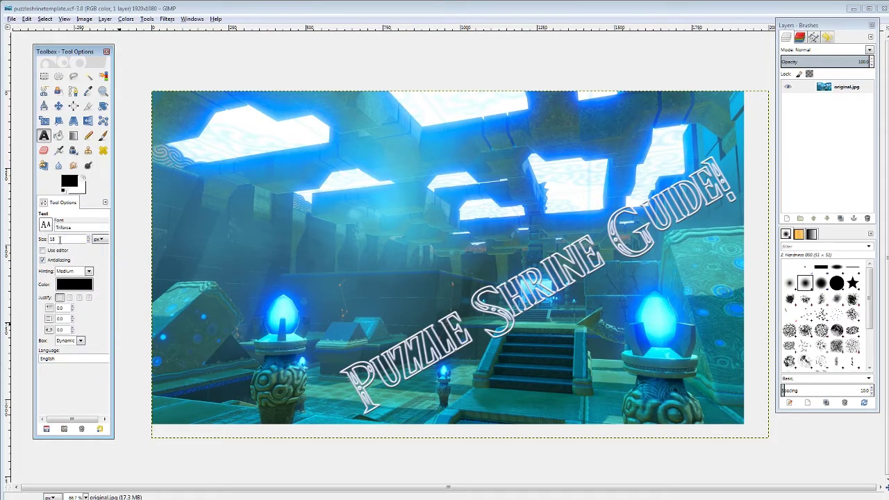
Step: Set text size 180 and magenta colour f418cd, then start a text box near the upper left
drag(57, 239, 43, 240)
text(180)
click(76, 286)
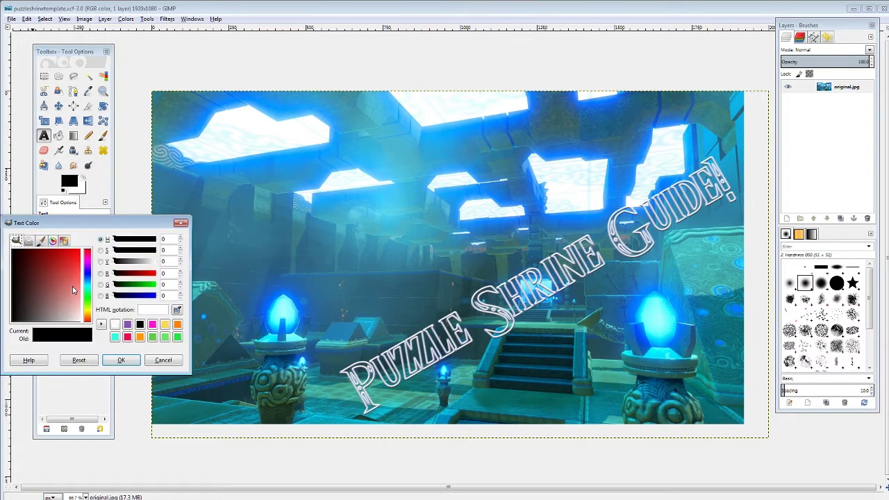
click(152, 324)
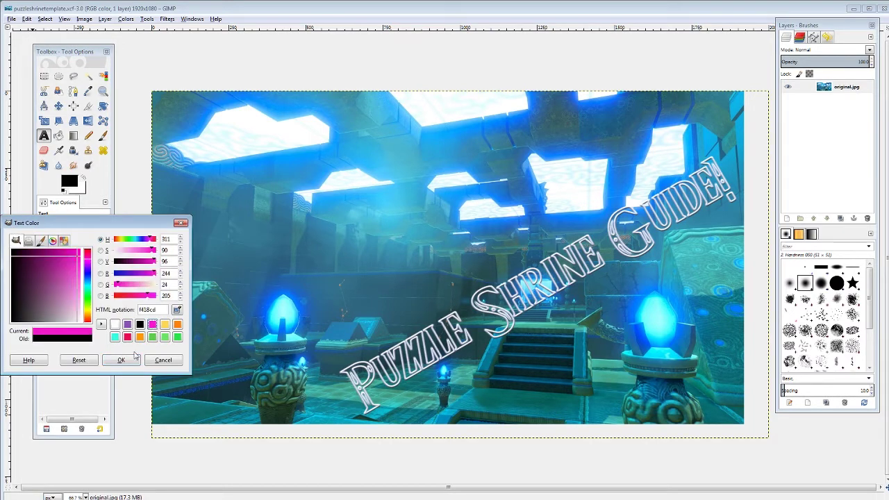
click(121, 360)
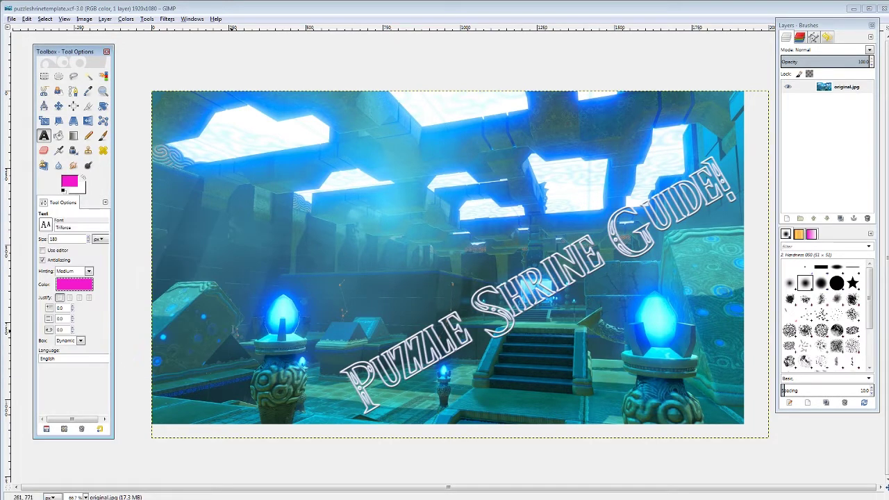
click(189, 181)
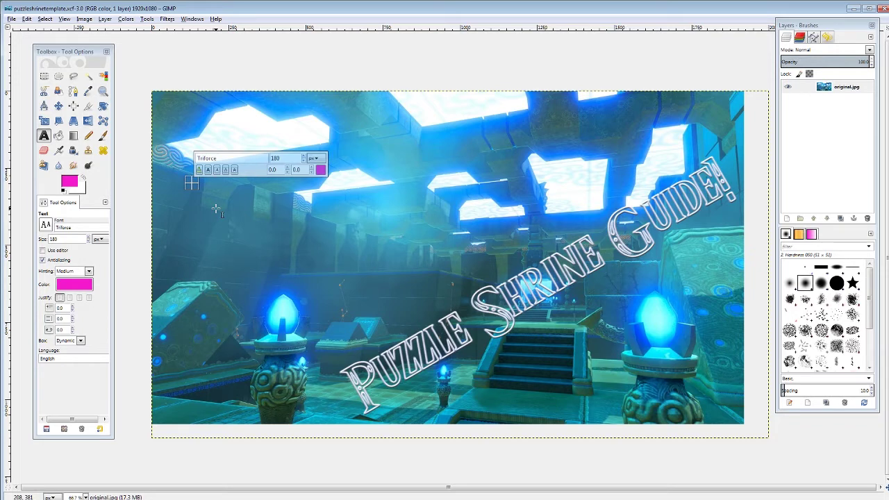
Step: Type the title 'Streaming on the' with 'CHEAP!!!' on a second line
text(St4t)
key(BackSpace)
key(BackSpace)
text(reaming on the)
key(Return)
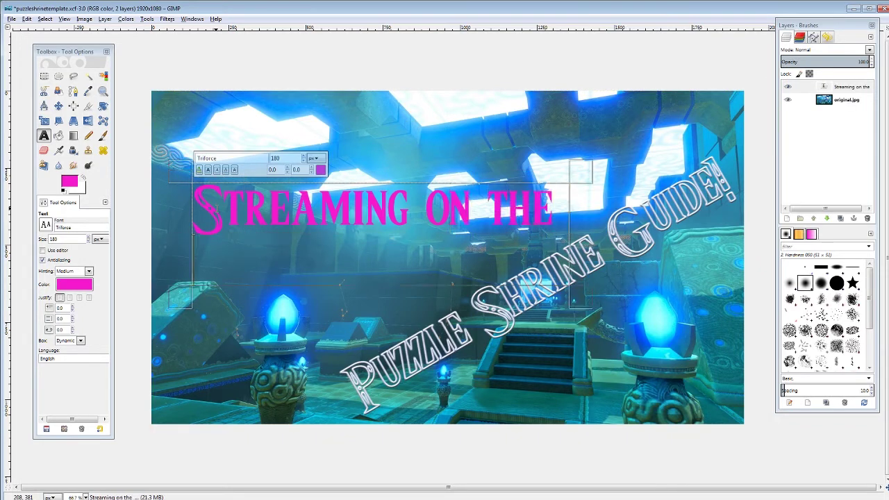
text(CHEAP)
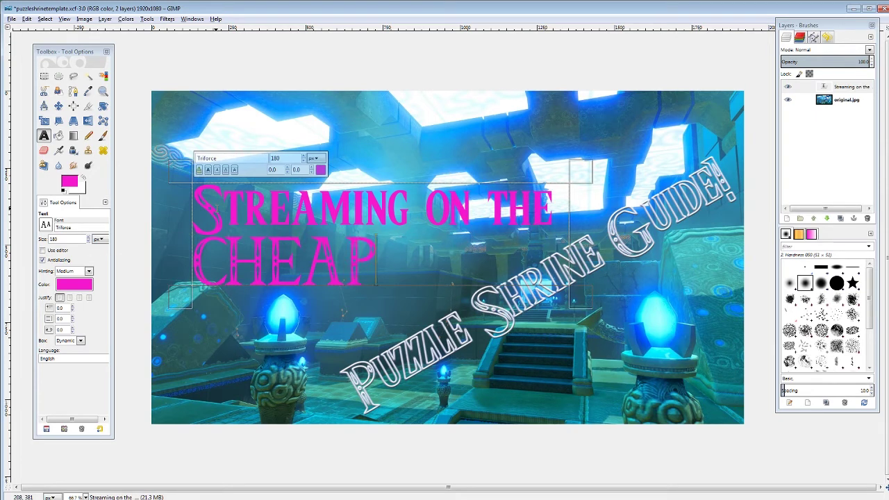
text(!!!)
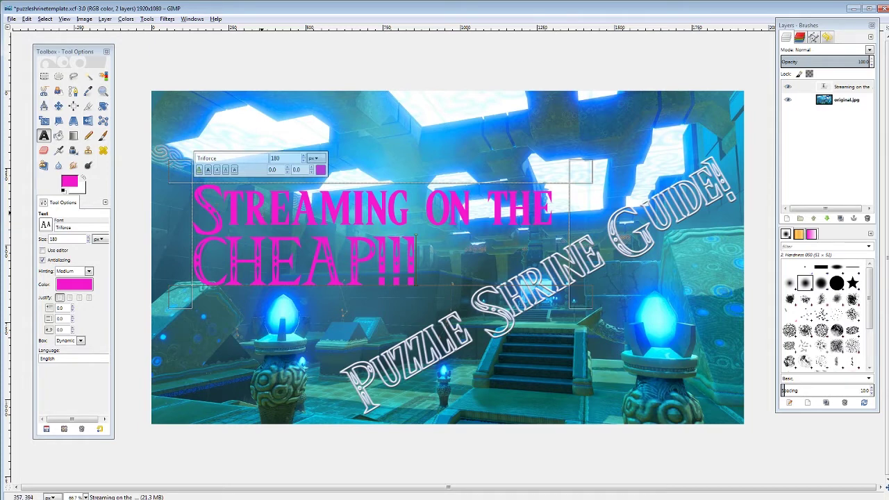
Step: Select the title text and apply a Drop Shadow filter at opacity 70
drag(408, 261, 192, 182)
click(167, 19)
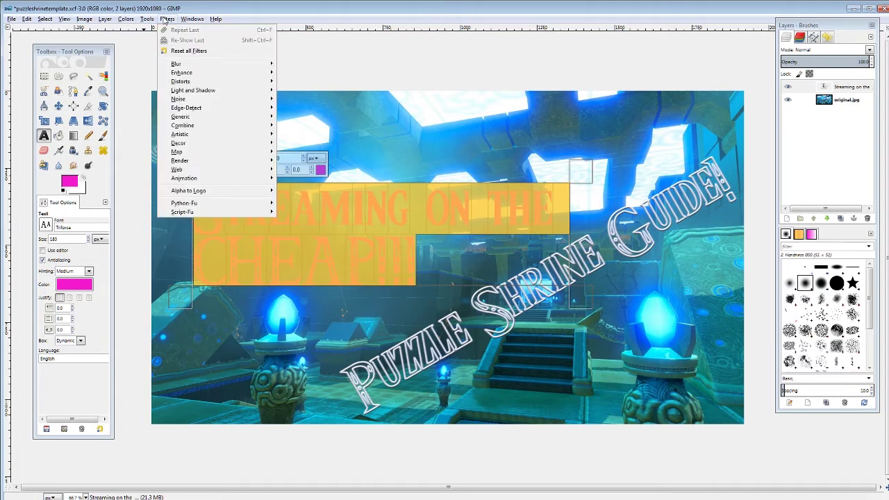
mouse_move(253, 91)
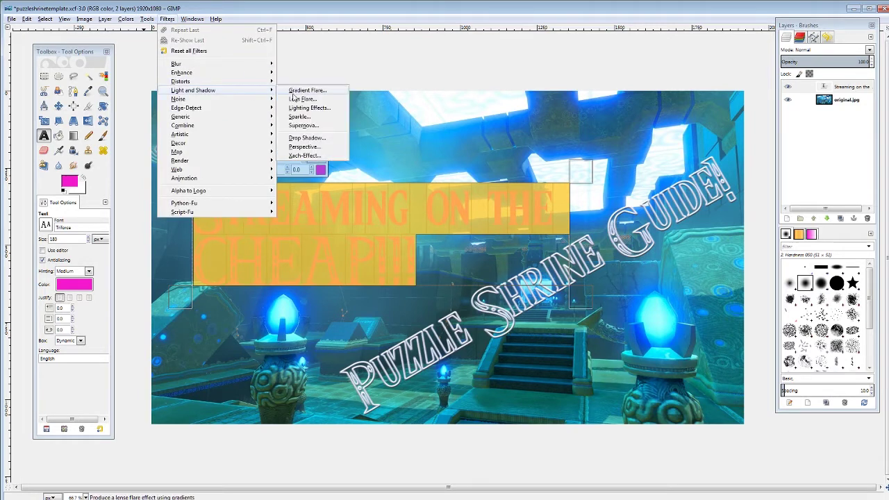
click(307, 139)
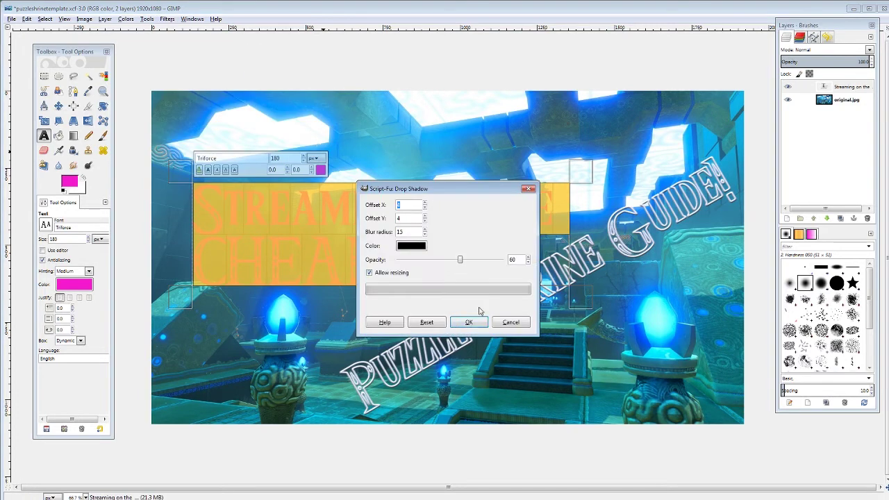
click(488, 263)
click(469, 323)
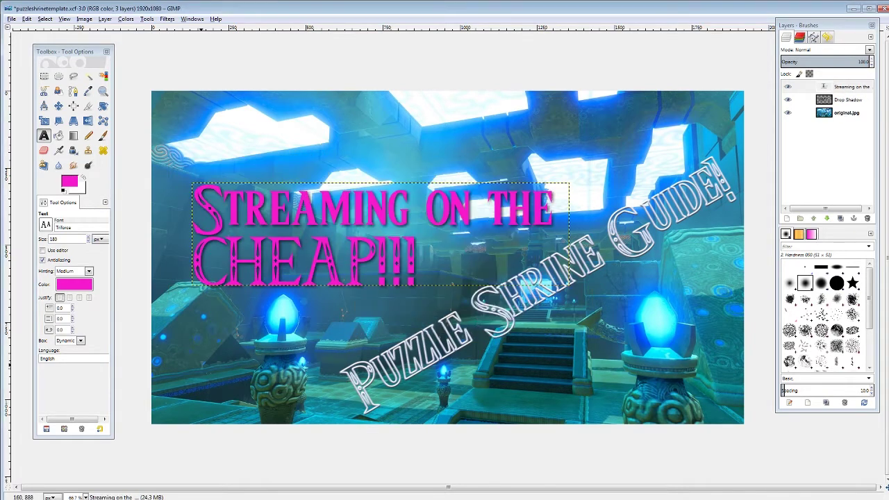